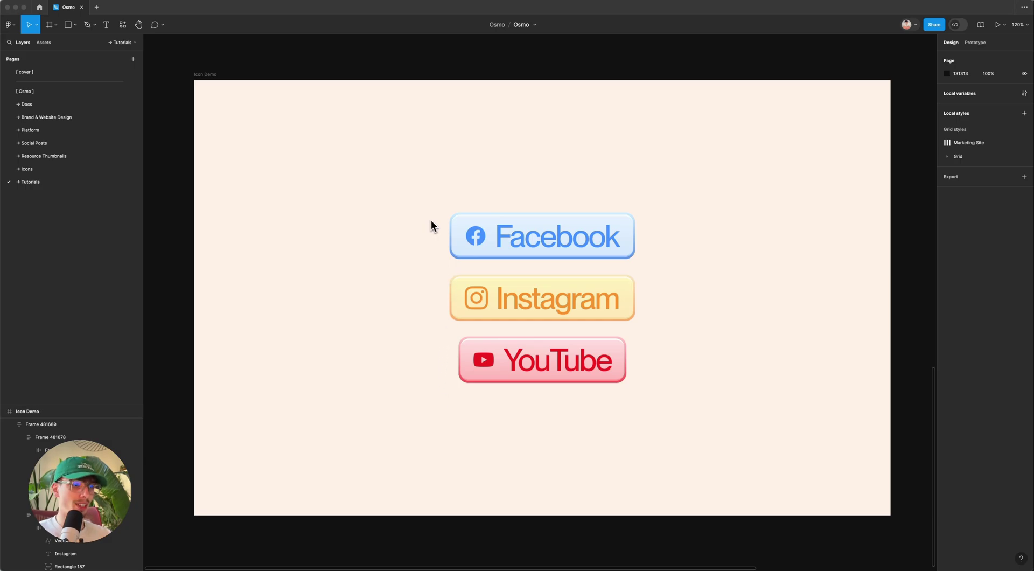
Step: In Figma, give the Facebook icon an SVG export setting at 1x instead of PNG
scroll(477, 235, up, 3)
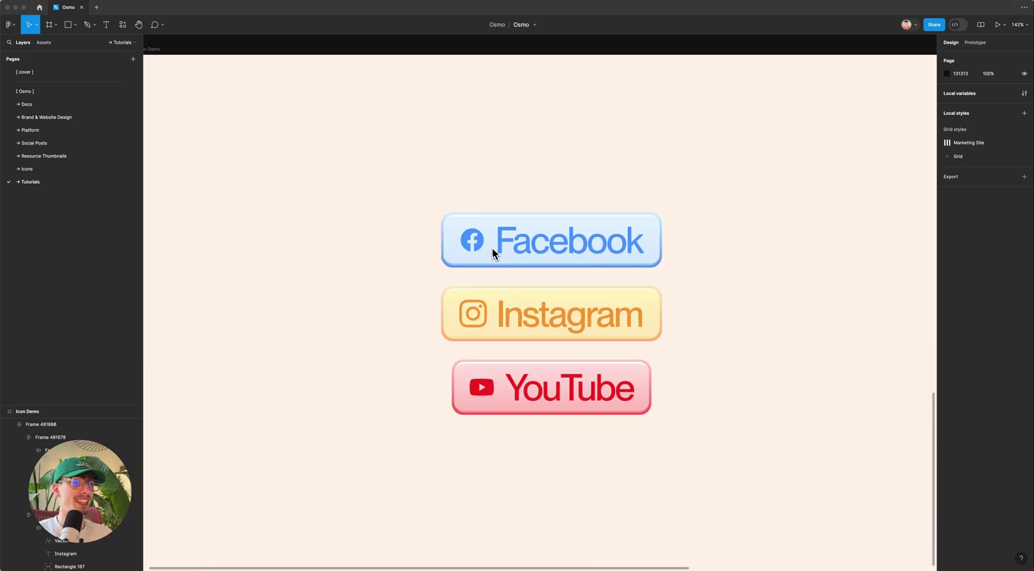
scroll(487, 251, up, 1)
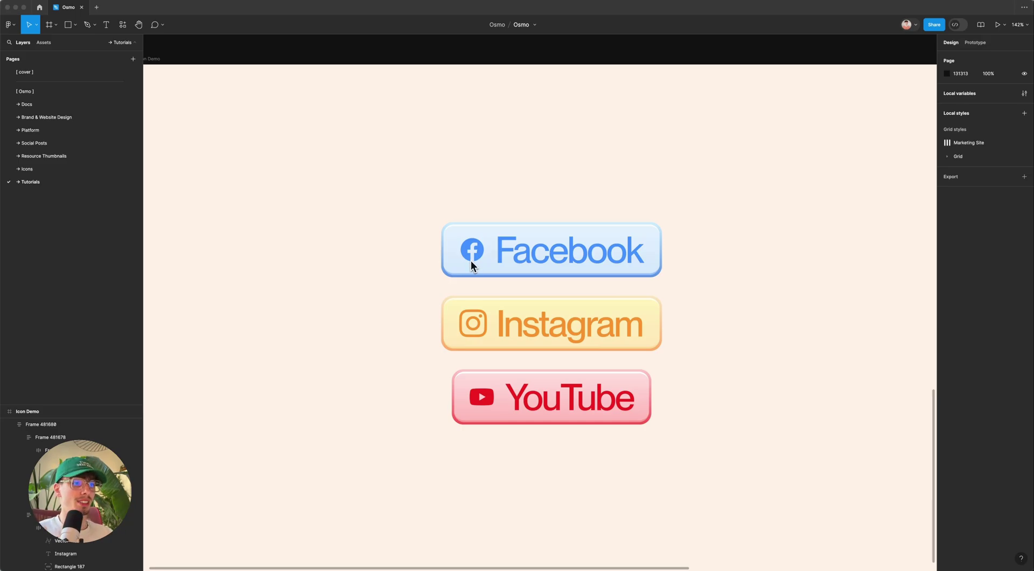
click(474, 254)
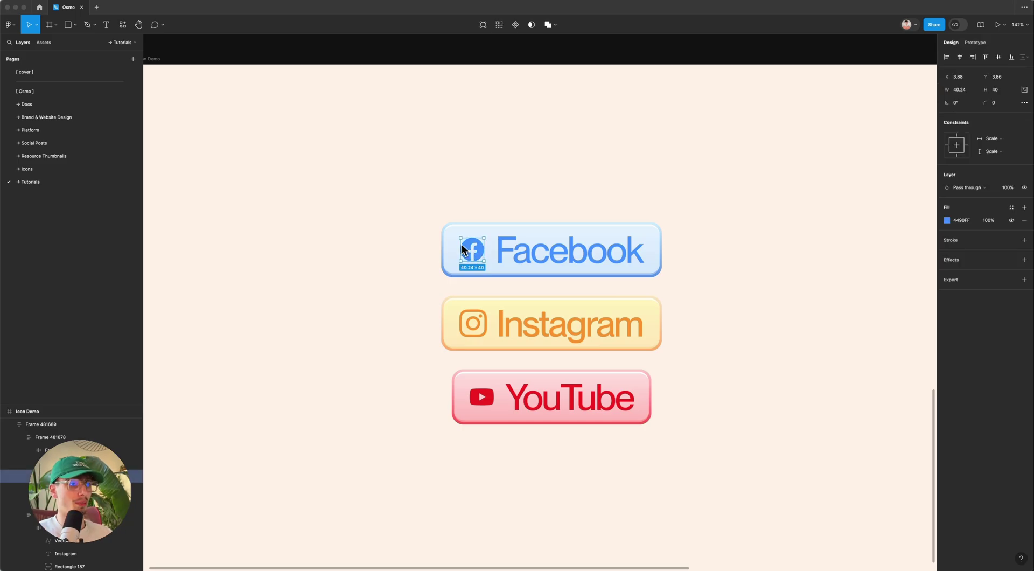
click(1025, 279)
click(1026, 292)
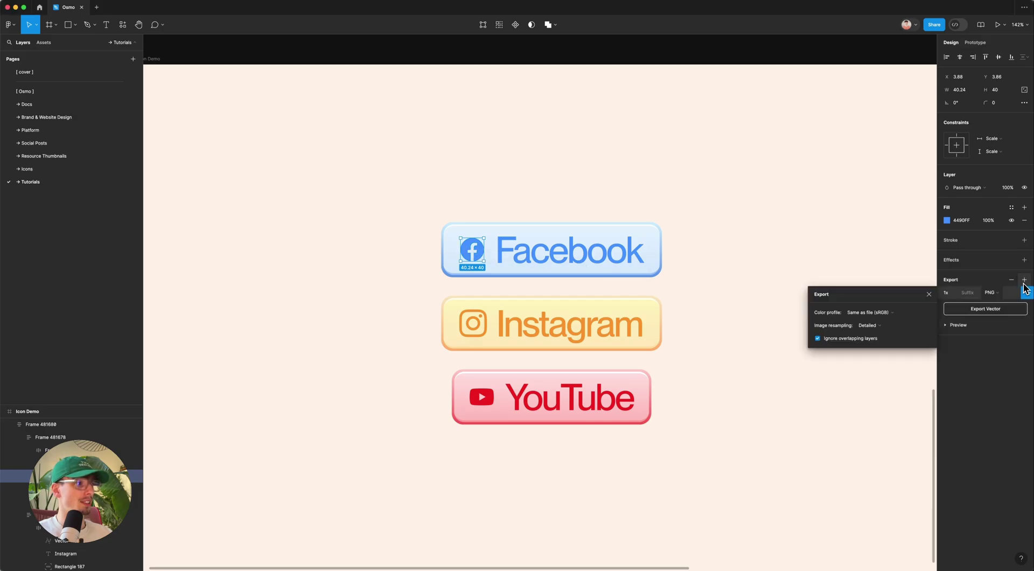
click(991, 293)
click(995, 316)
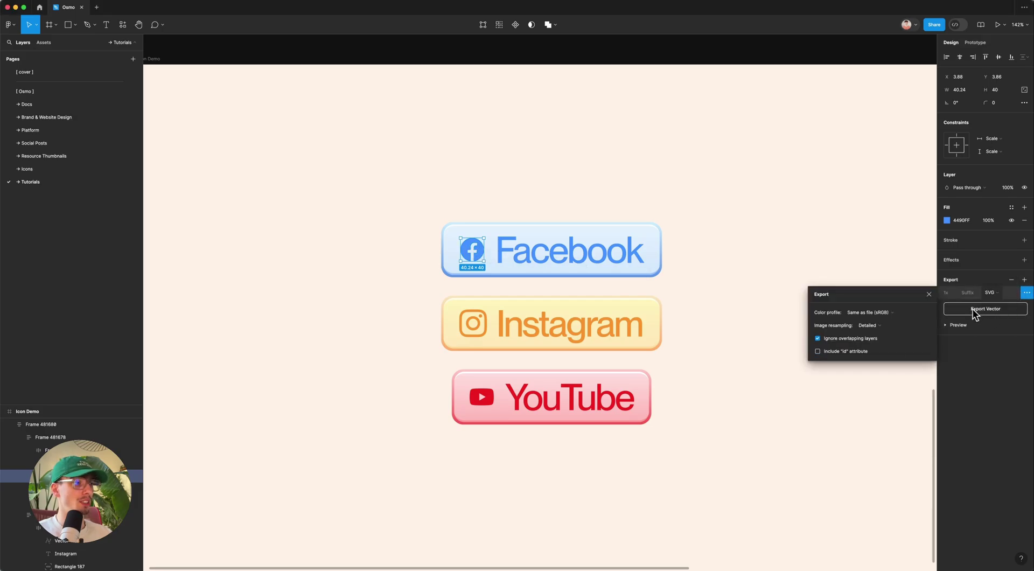
click(929, 294)
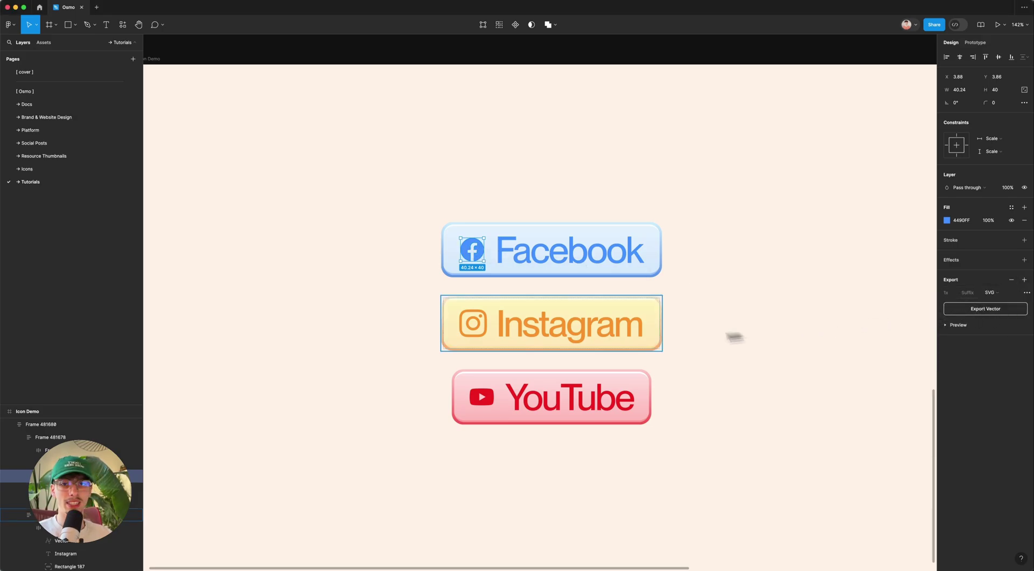
Step: Drag the Facebook SVG from Assets into the Facebook button's button-inner-icon div
click(480, 558)
click(73, 118)
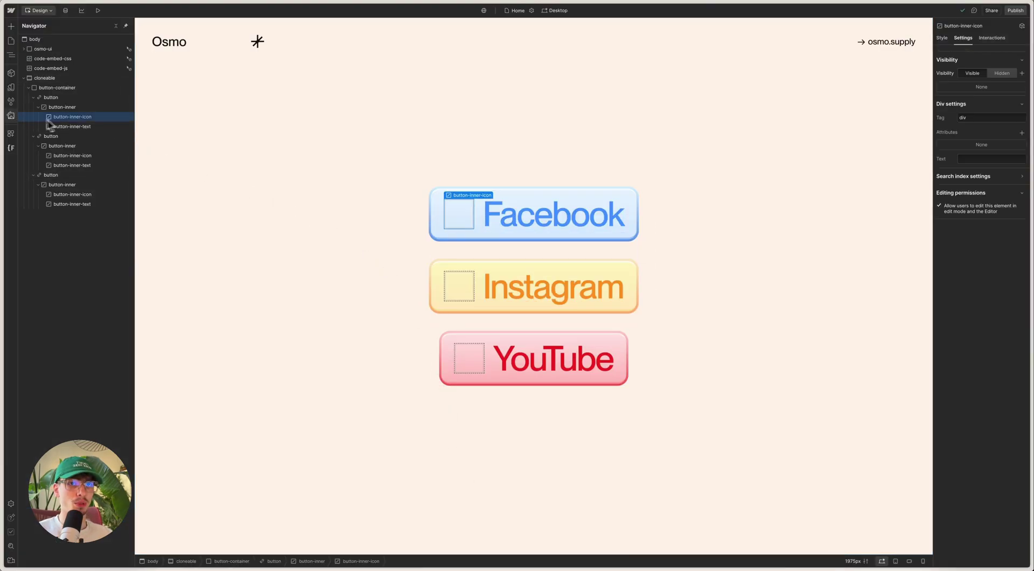
click(11, 117)
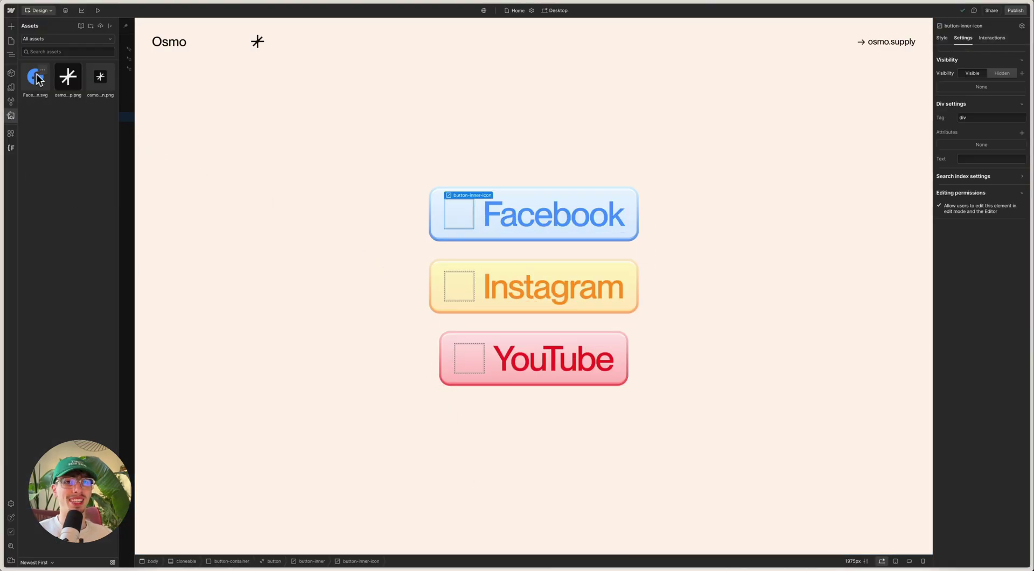
drag(35, 77, 469, 211)
click(495, 199)
key(Escape)
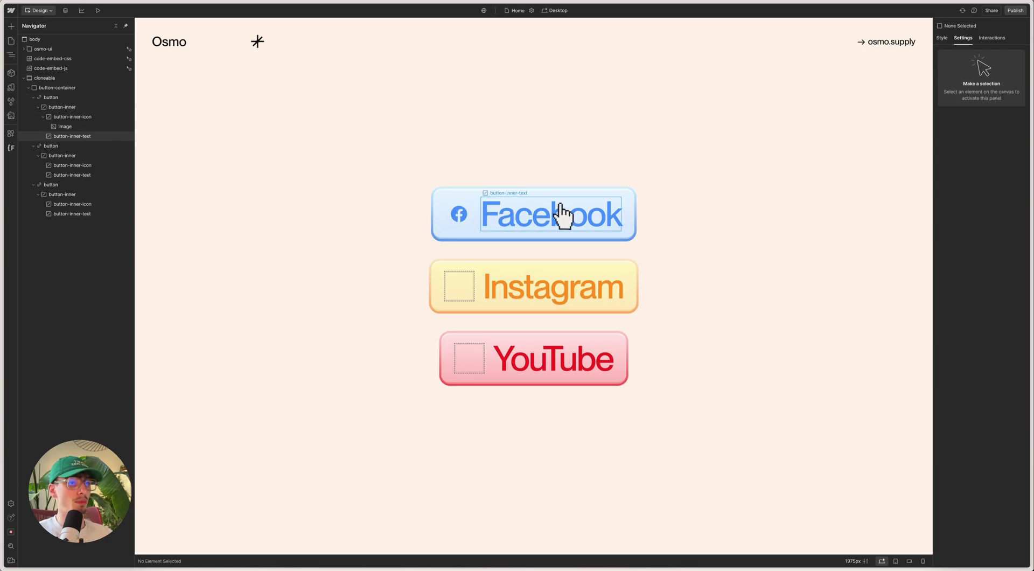
Step: Try a deep navy text colour on the Facebook button, undo it, then delete the Facebook SVG image
click(89, 98)
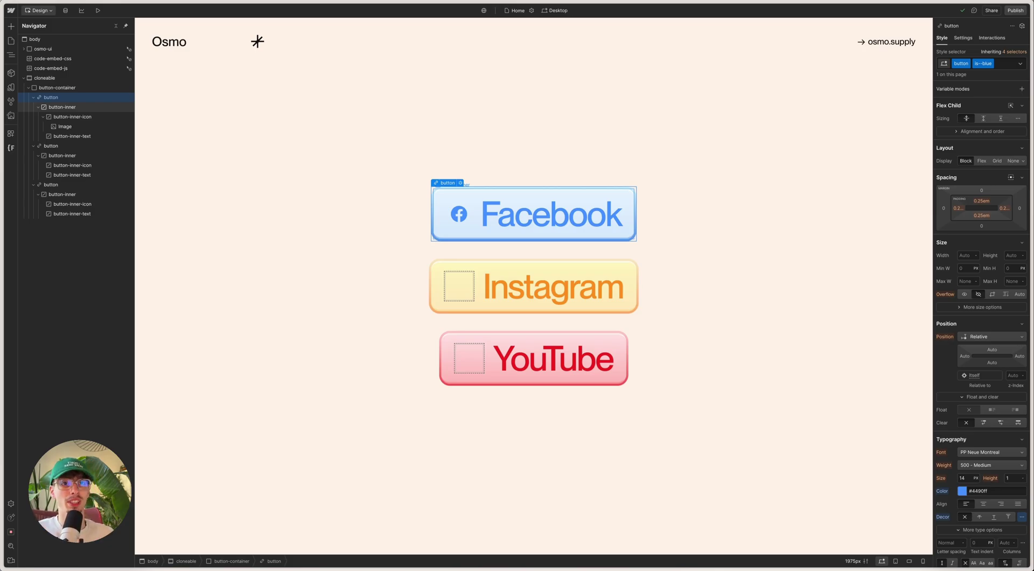
scroll(958, 428, down, 3)
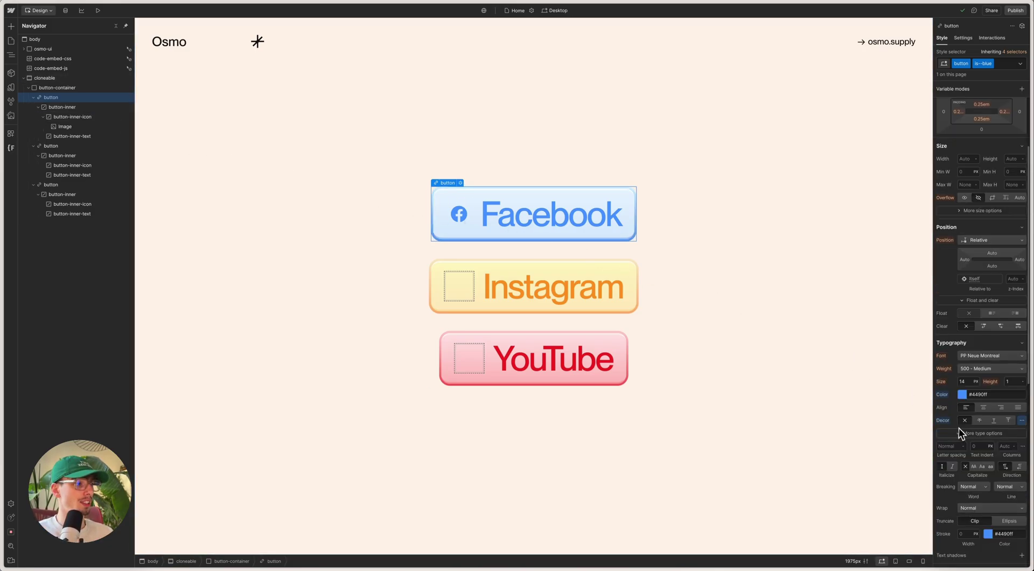
click(964, 396)
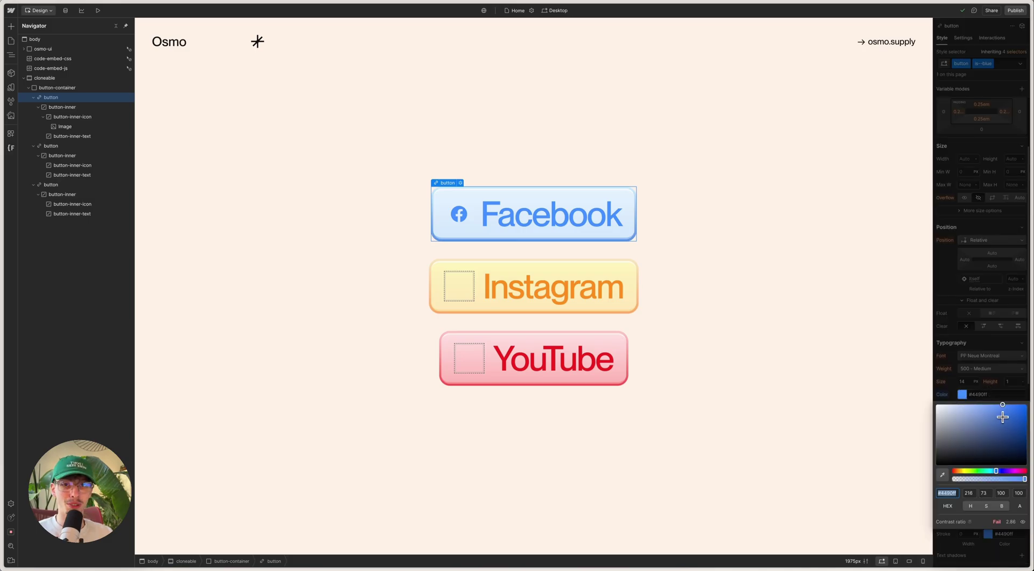
drag(1004, 407, 1027, 455)
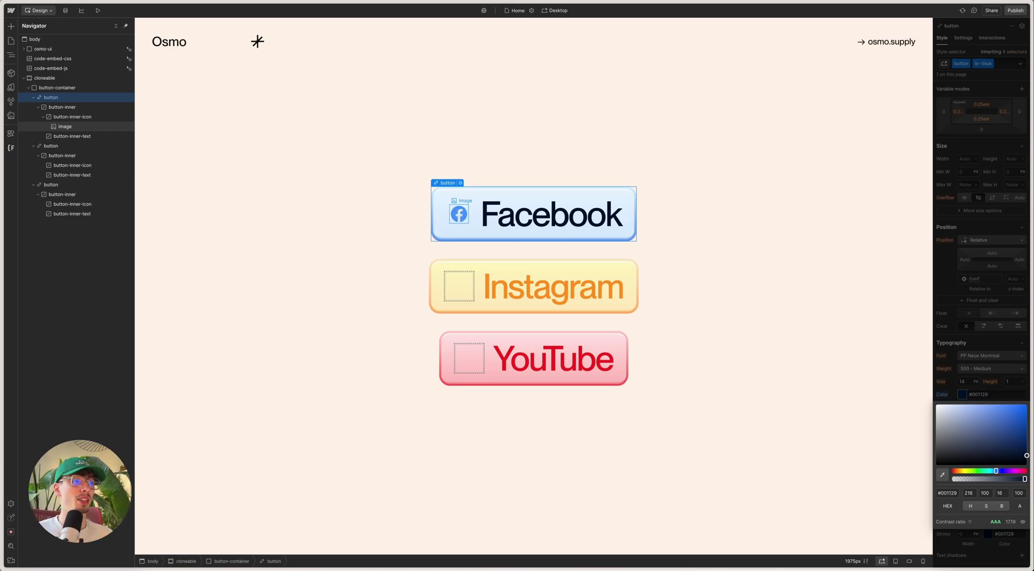
key(Escape)
key(ctrl+z)
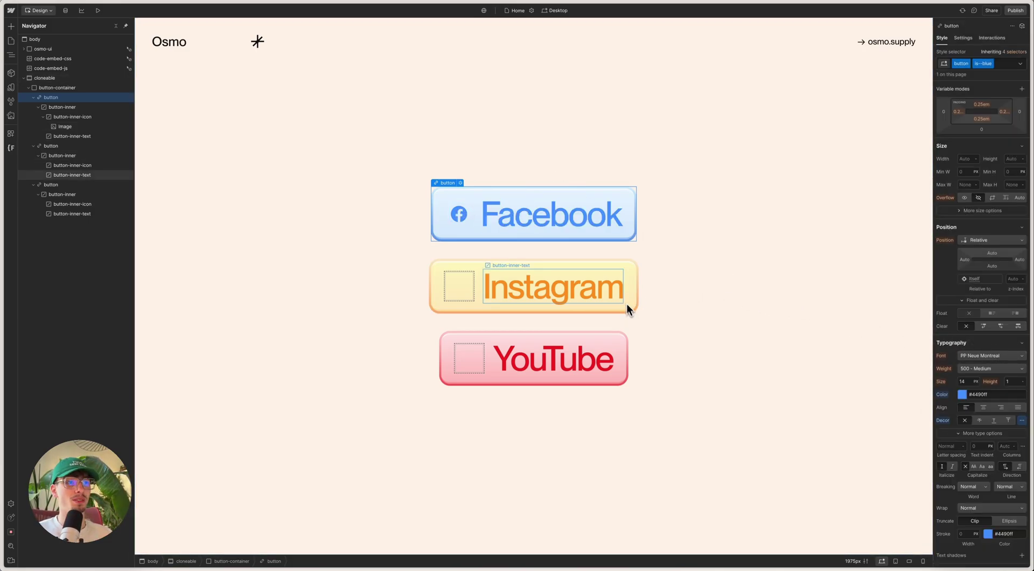
click(462, 213)
key(Delete)
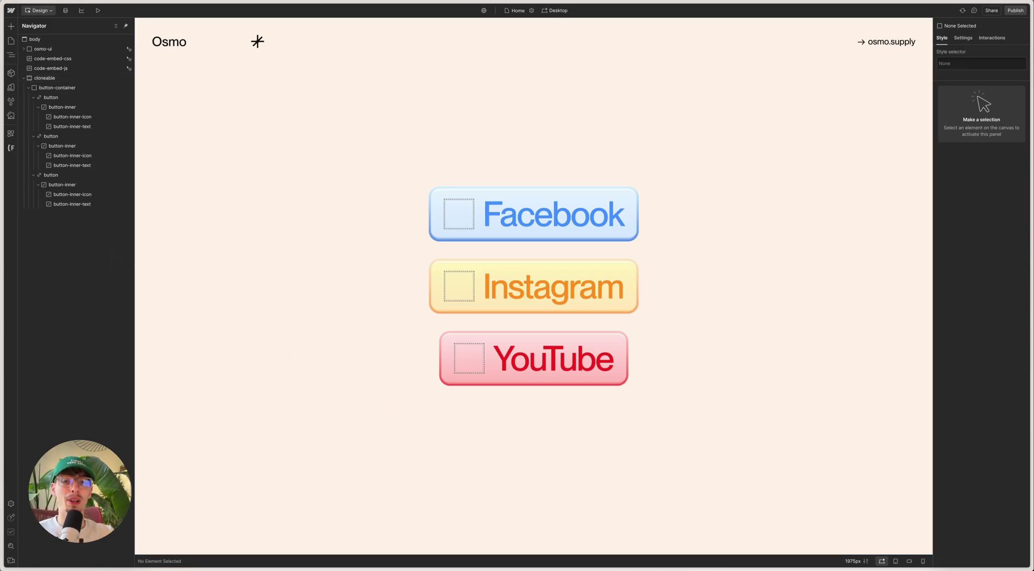
Step: Switch from the Webflow Designer to the Icons — Osmo tab in Arc's sidebar
mouse_move(4, 203)
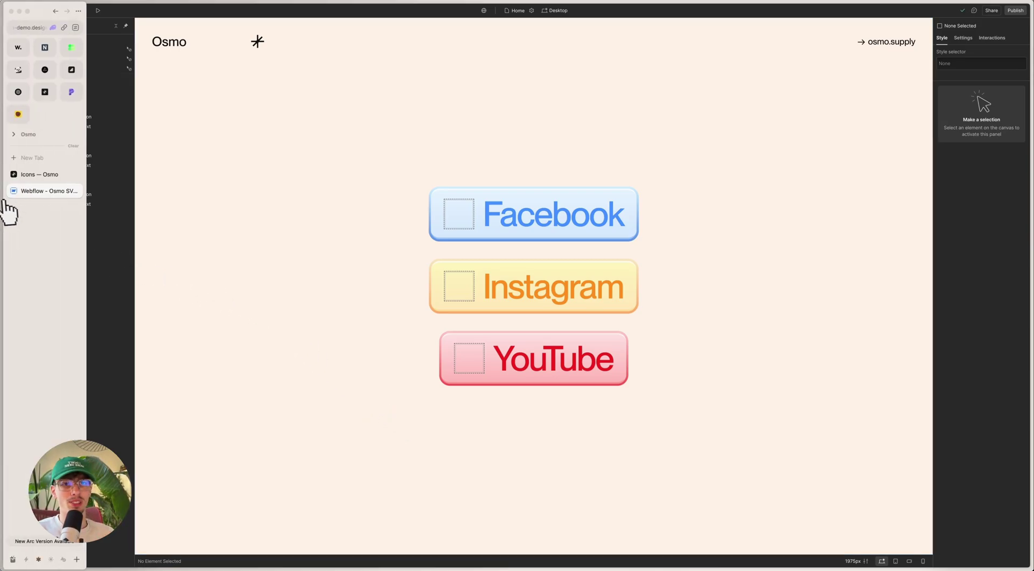
click(46, 180)
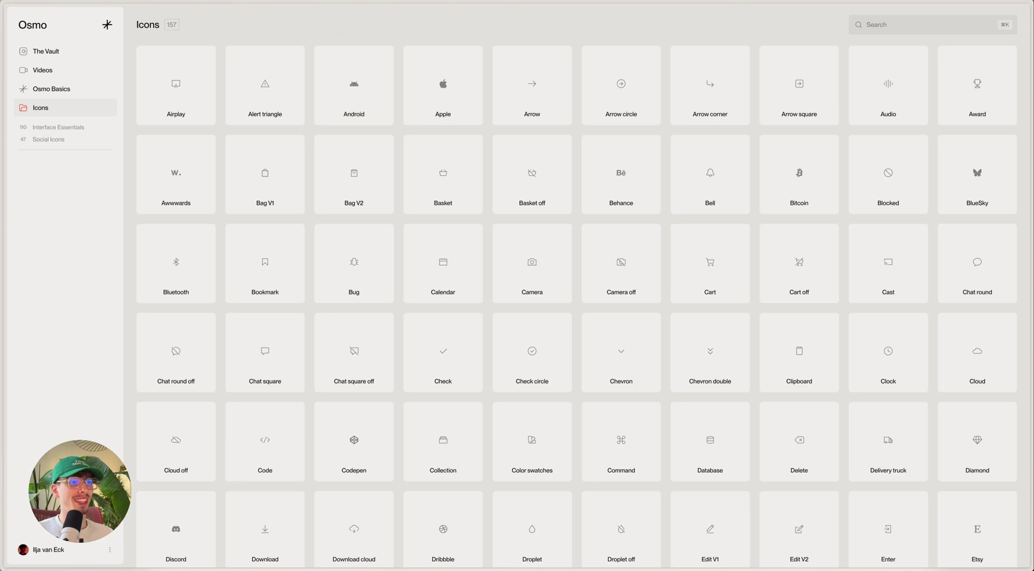
Step: Search Osmo icons for 'facebo' and copy Facebook V1 in Webflow format
mouse_move(344, 245)
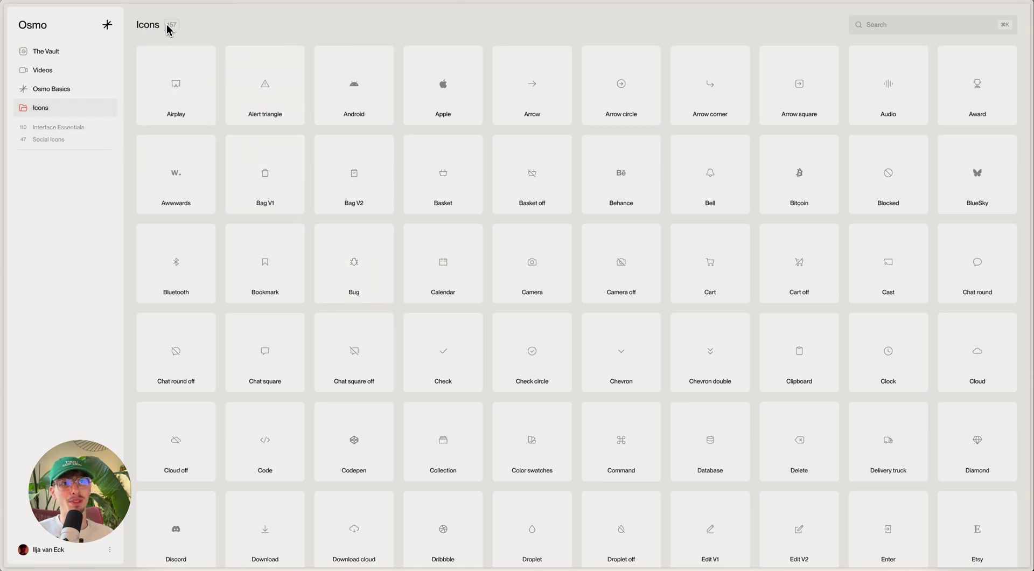
mouse_move(430, 88)
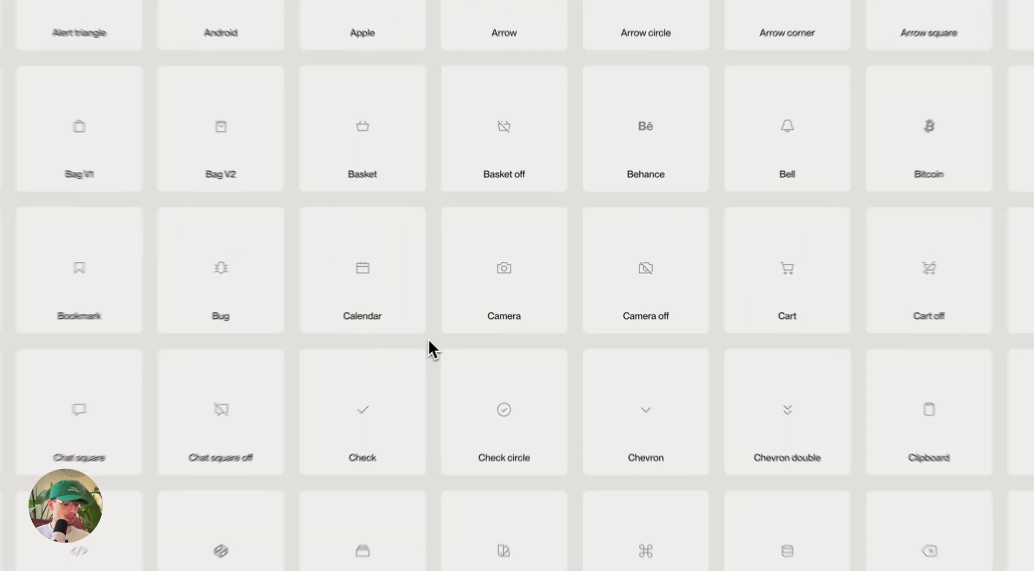
key(ctrl+k)
text(facebo)
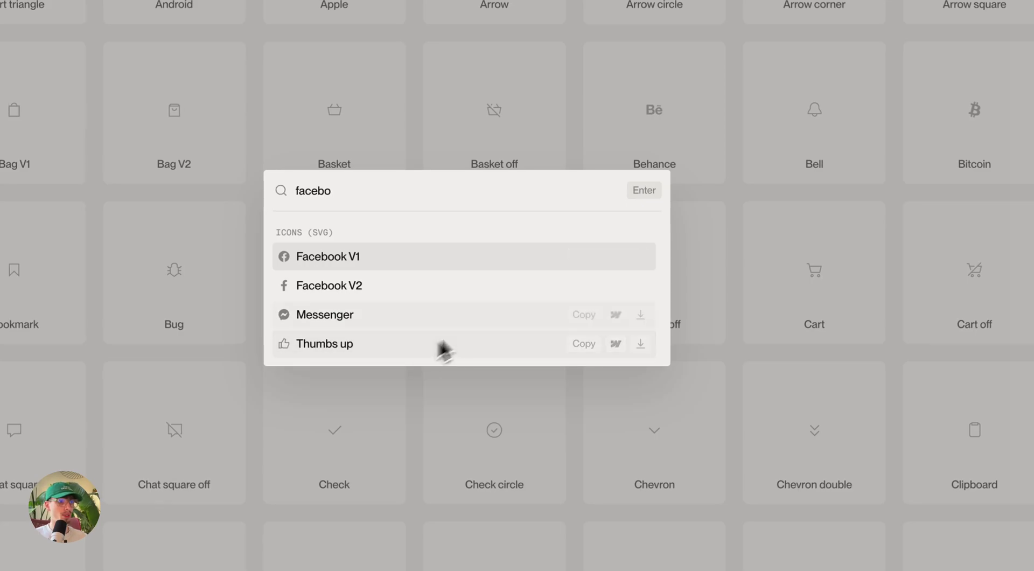
mouse_move(496, 239)
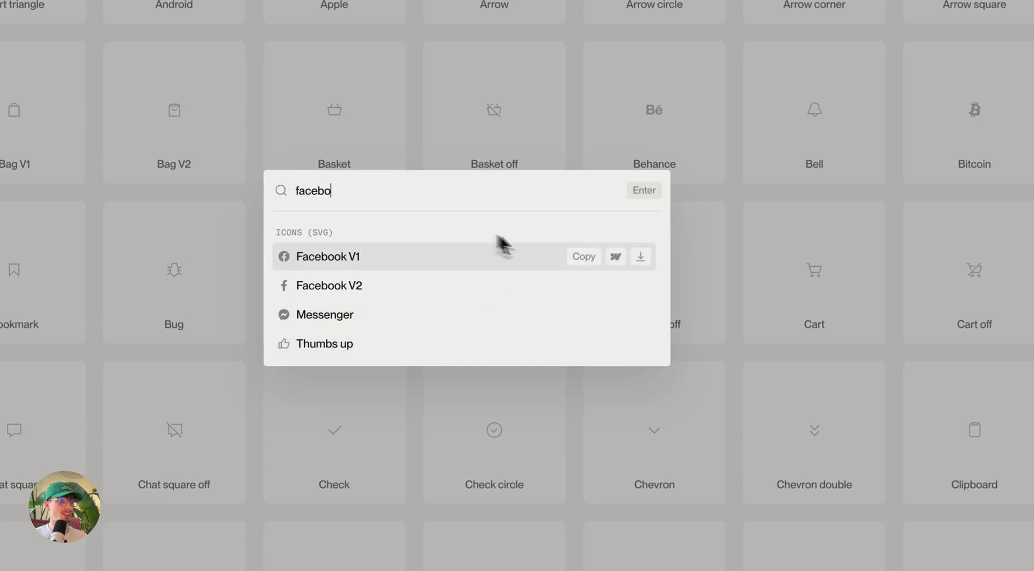
click(616, 256)
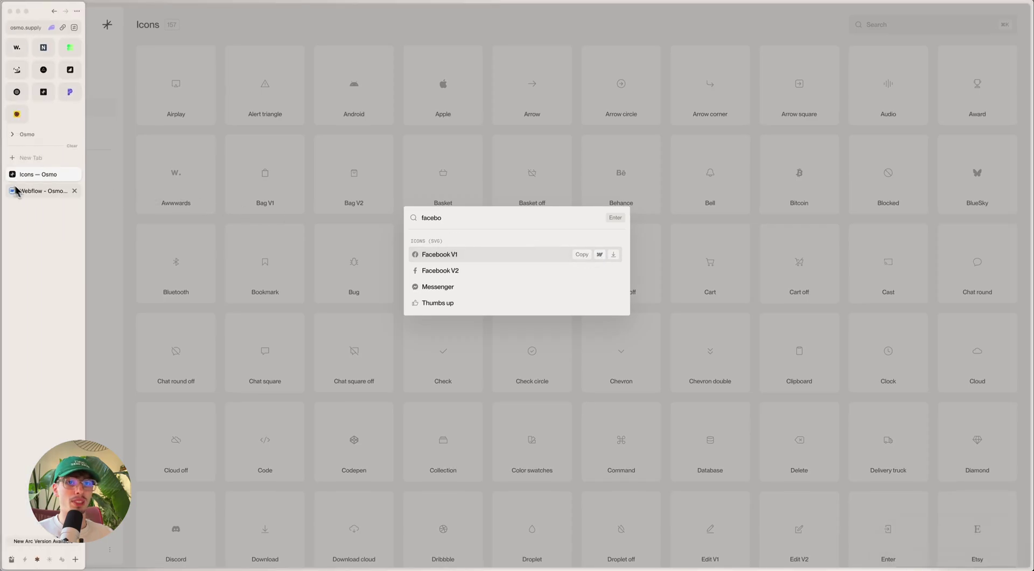
Step: Paste the copied Facebook SVG into the Facebook button's empty icon box
click(16, 191)
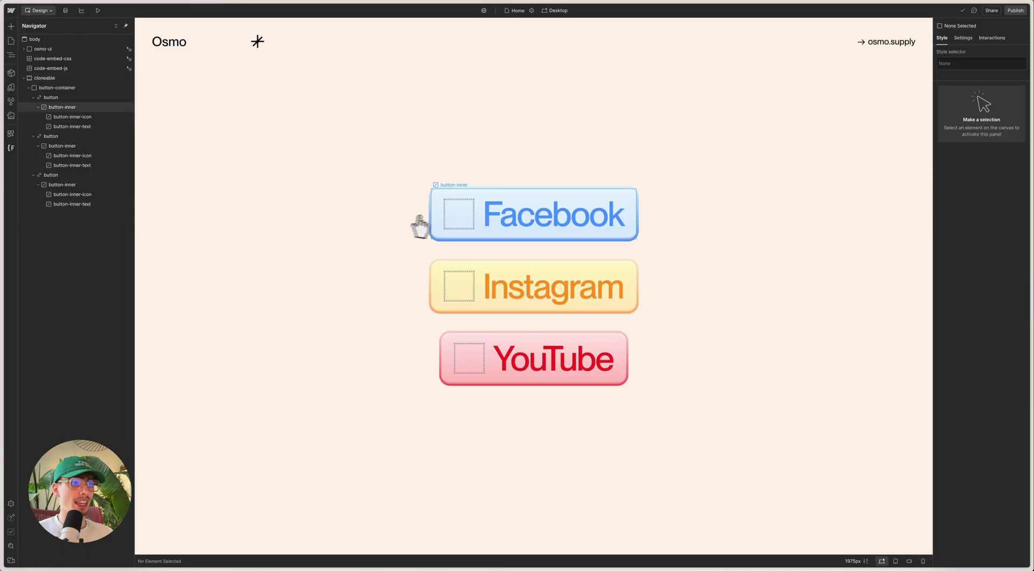
click(457, 222)
key(ctrl+v)
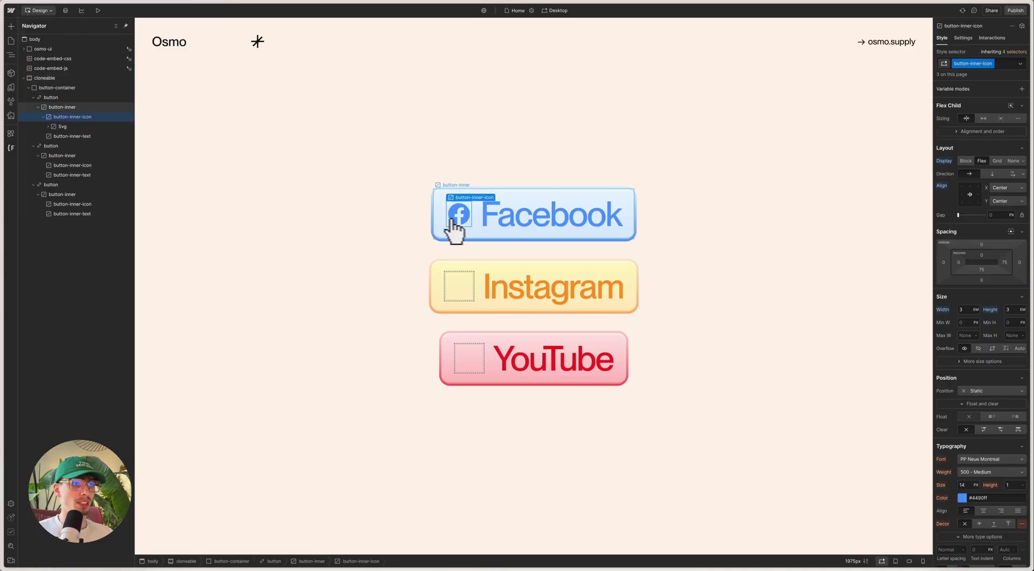
Step: Confirm the SVG's Path has its fill attribute set to currentColor
click(48, 127)
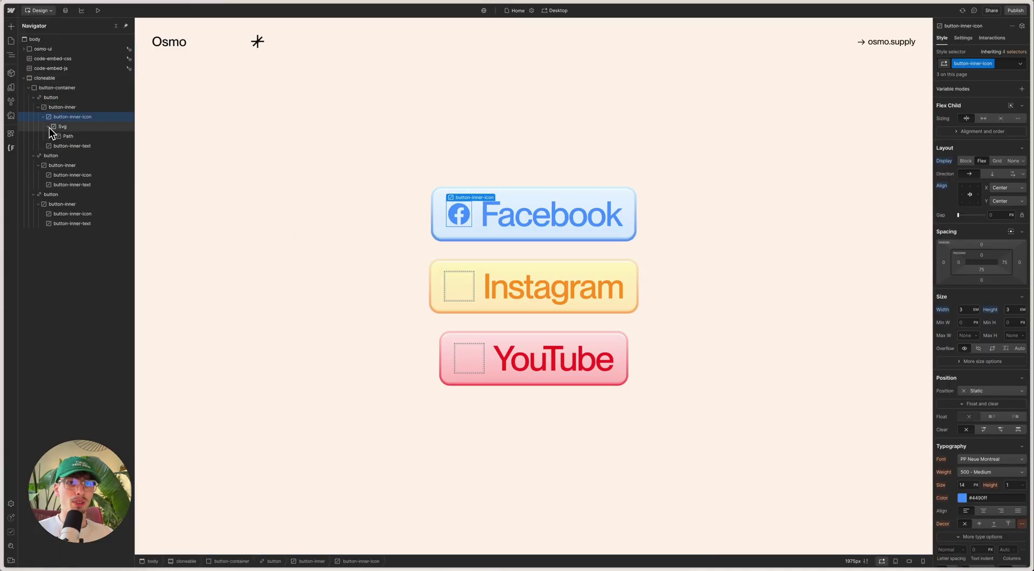
click(65, 127)
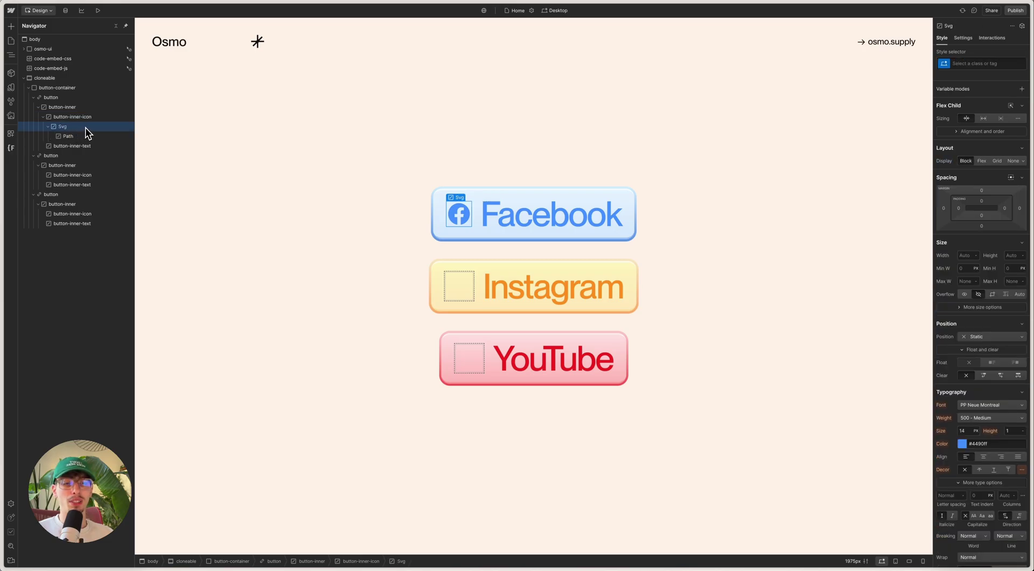
click(85, 137)
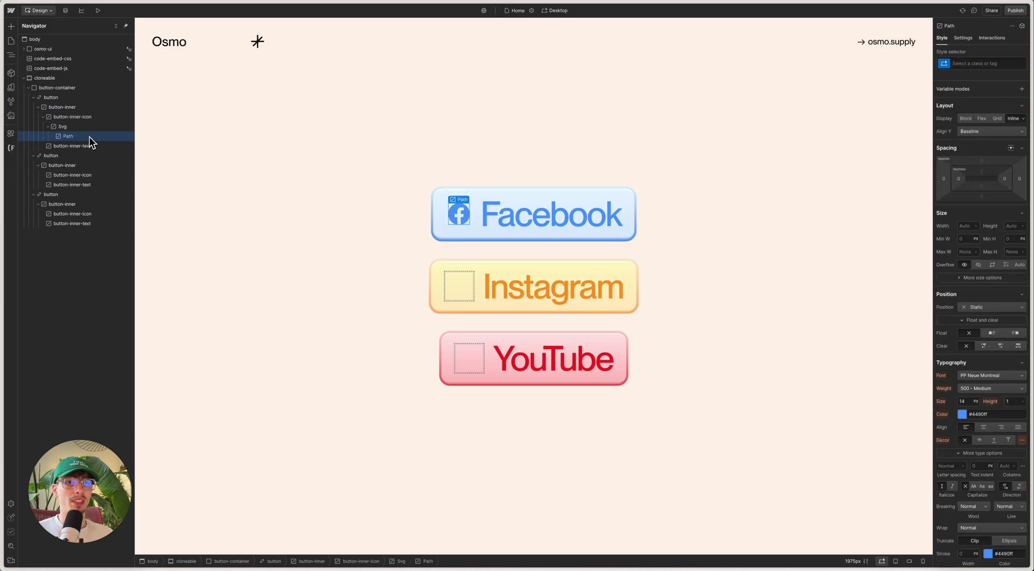
key(d)
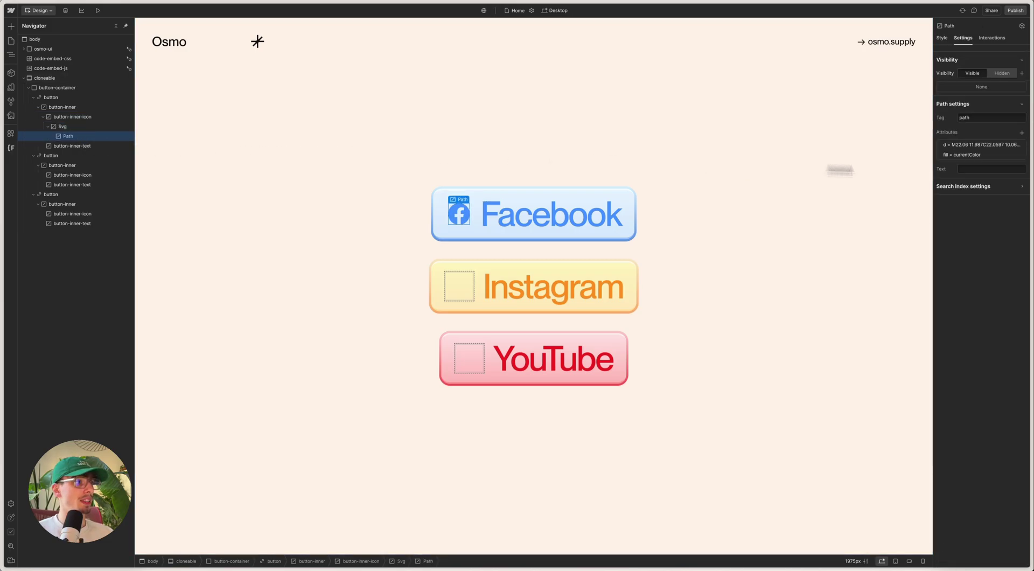
click(965, 155)
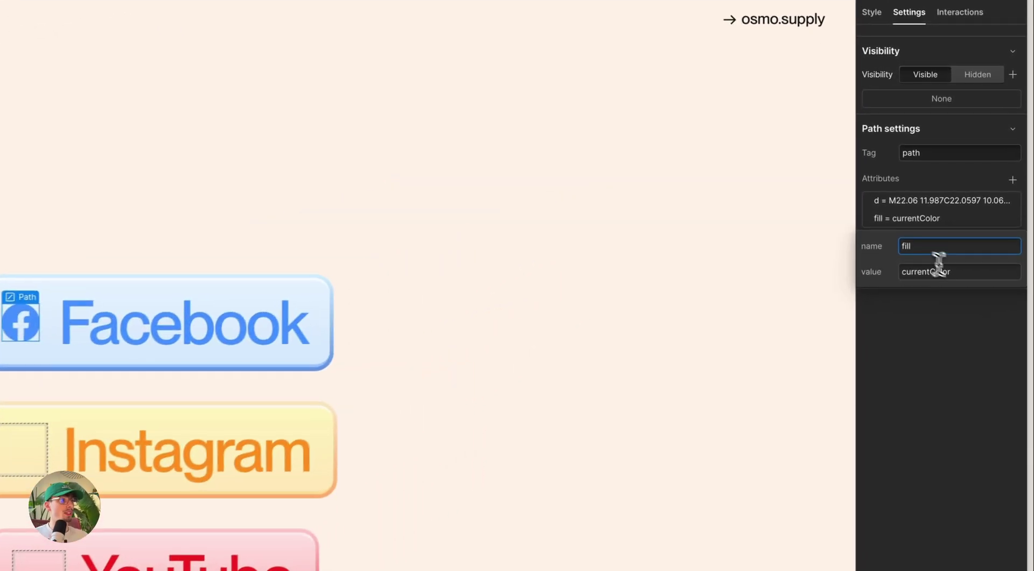
drag(953, 272, 878, 275)
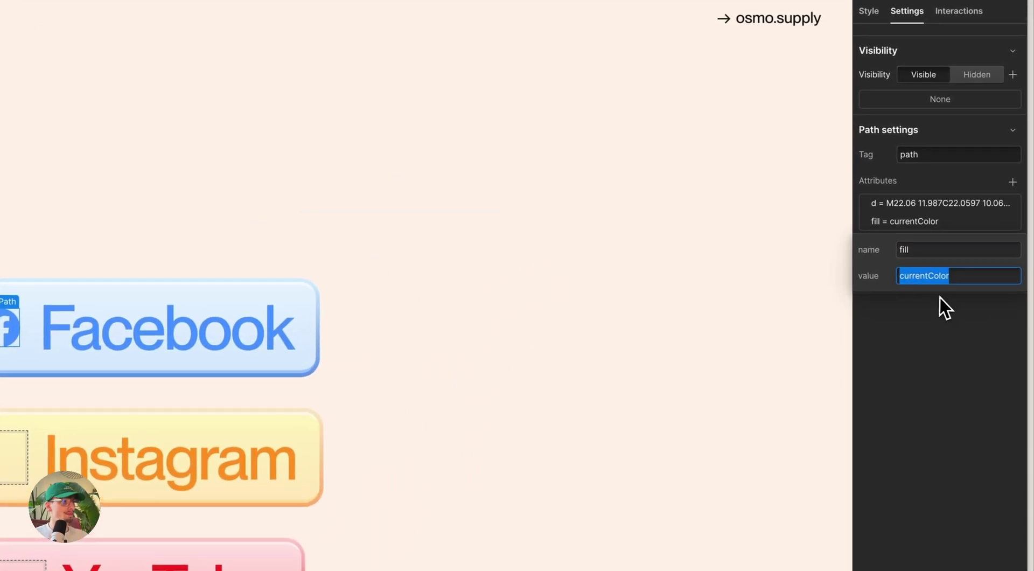
click(946, 303)
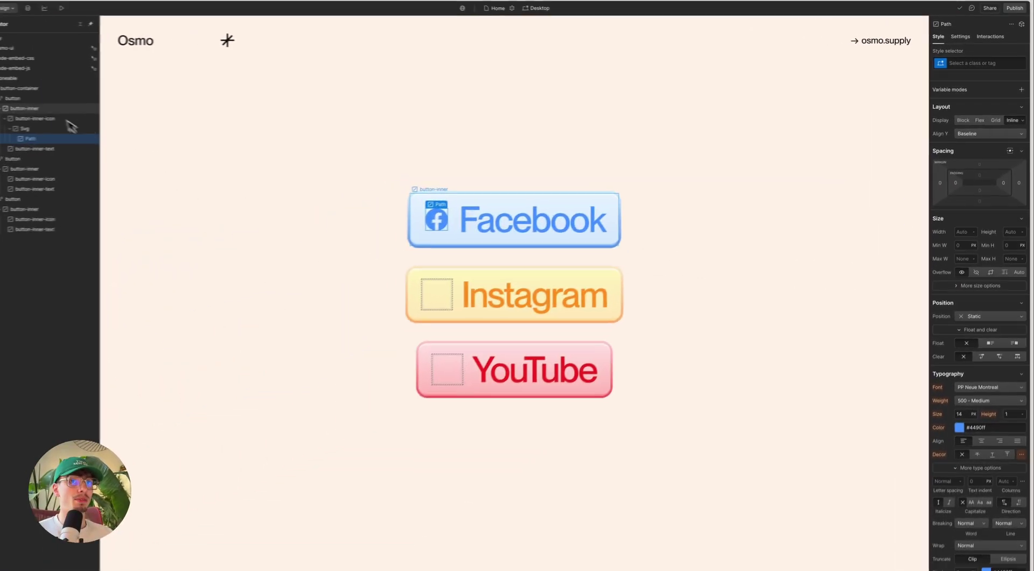
Step: Darken the Facebook button's text colour to test the icon, then revert to #4490ff
click(99, 97)
click(962, 491)
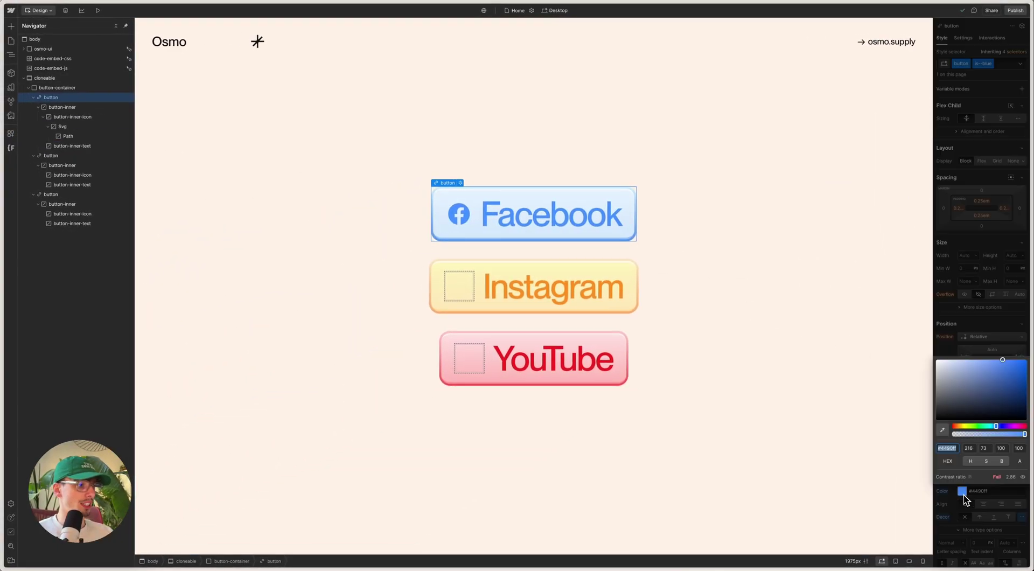
drag(998, 395, 1027, 400)
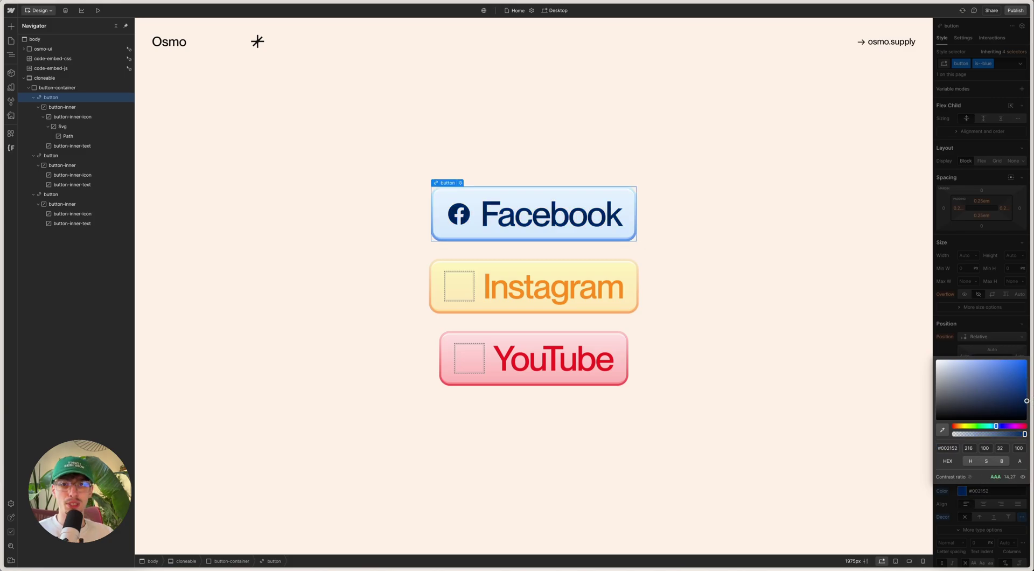
key(Escape)
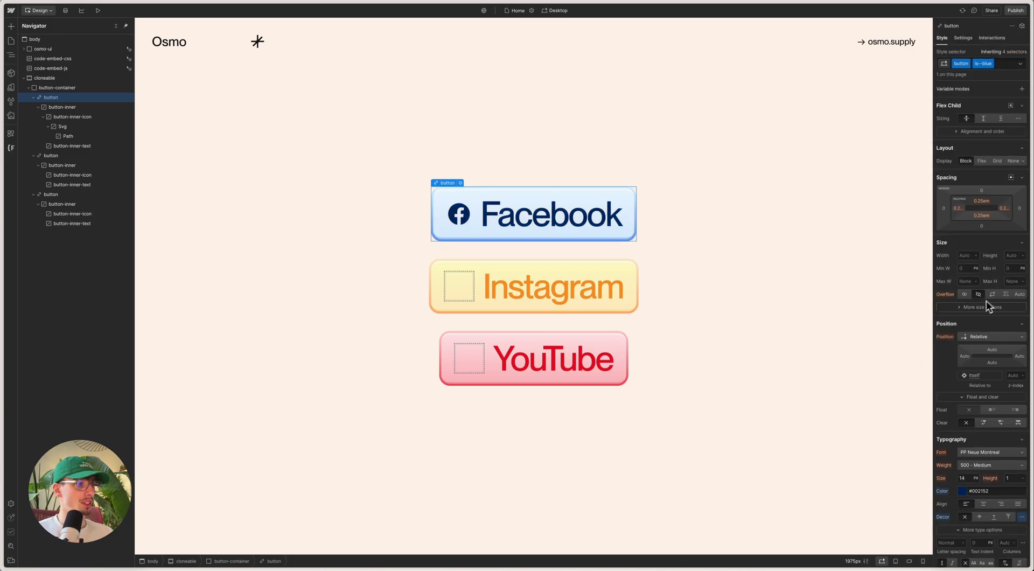
Step: Copy the Instagram icon from Osmo via 'insta' and paste it into the Instagram button's icon box
click(48, 126)
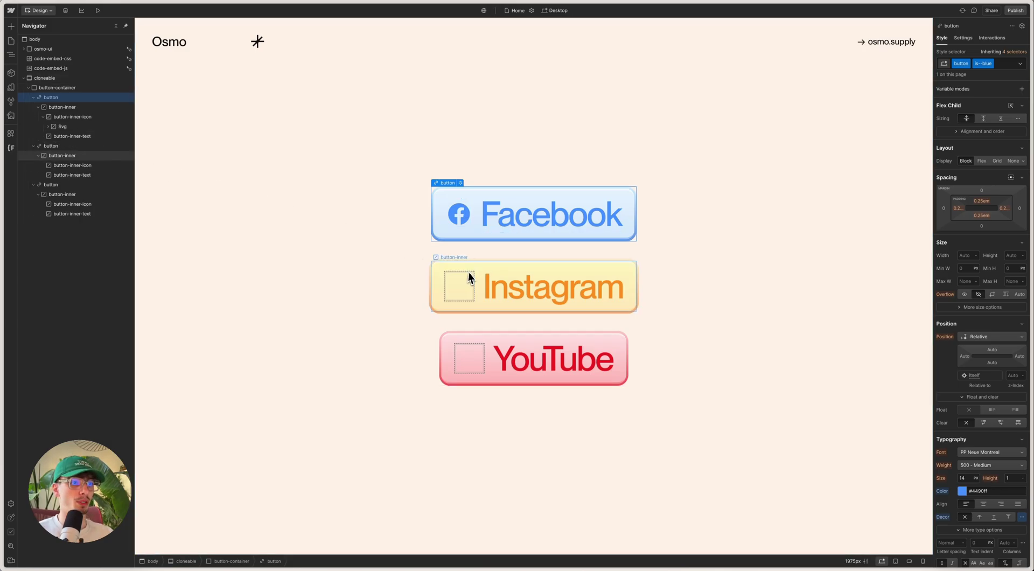
click(50, 176)
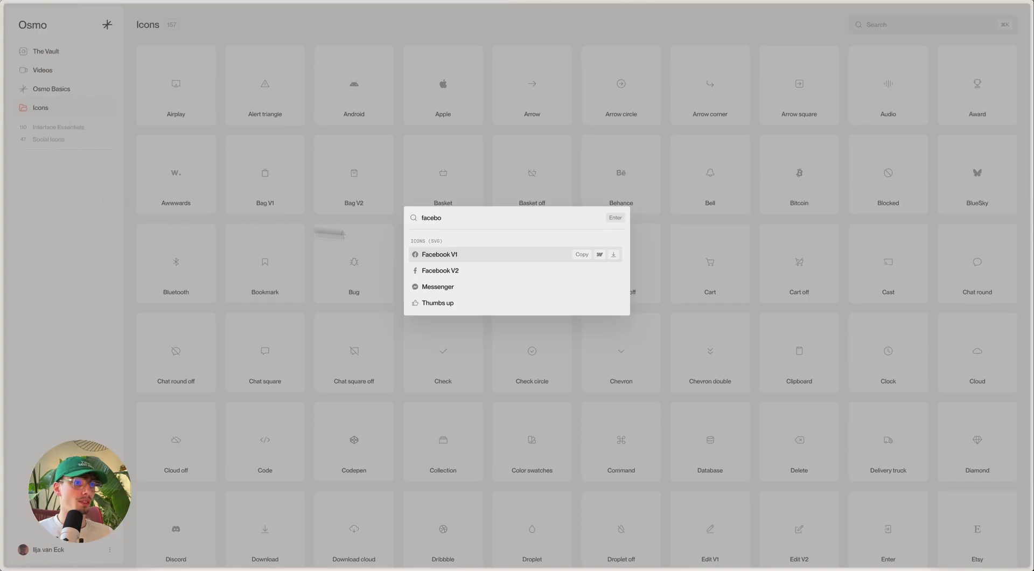
double_click(469, 221)
text(insta)
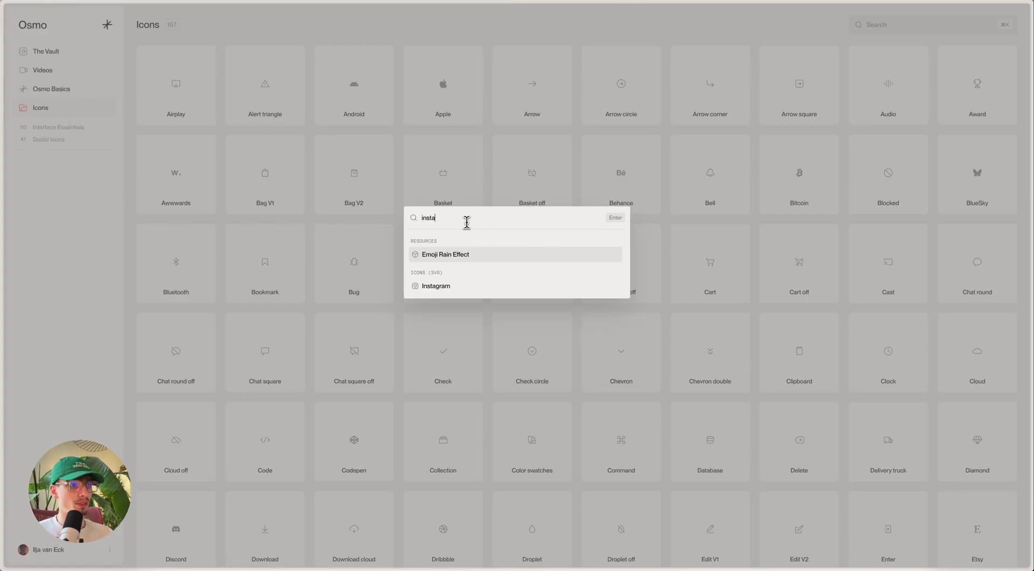
click(605, 295)
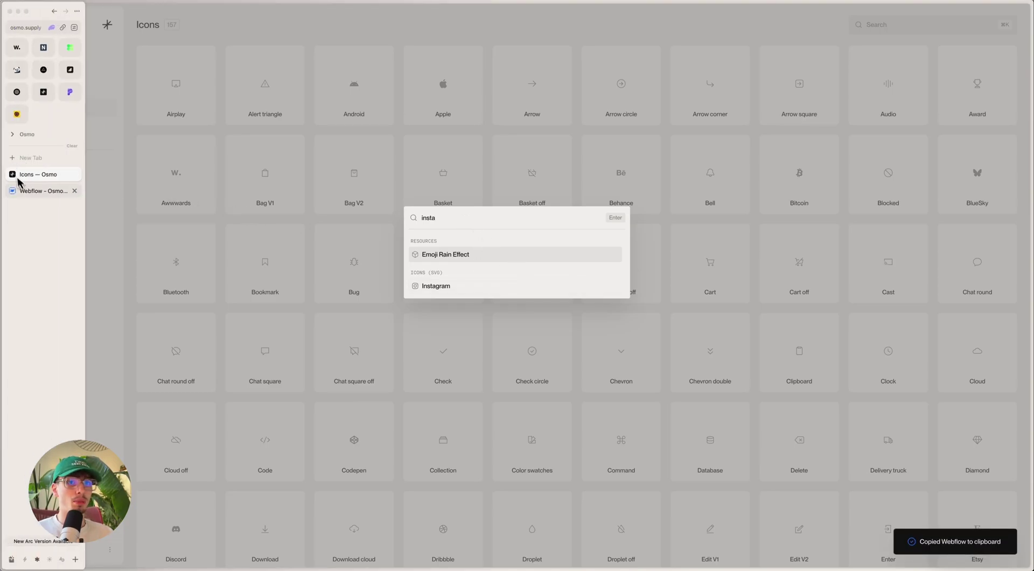
click(19, 184)
click(455, 288)
key(ctrl+v)
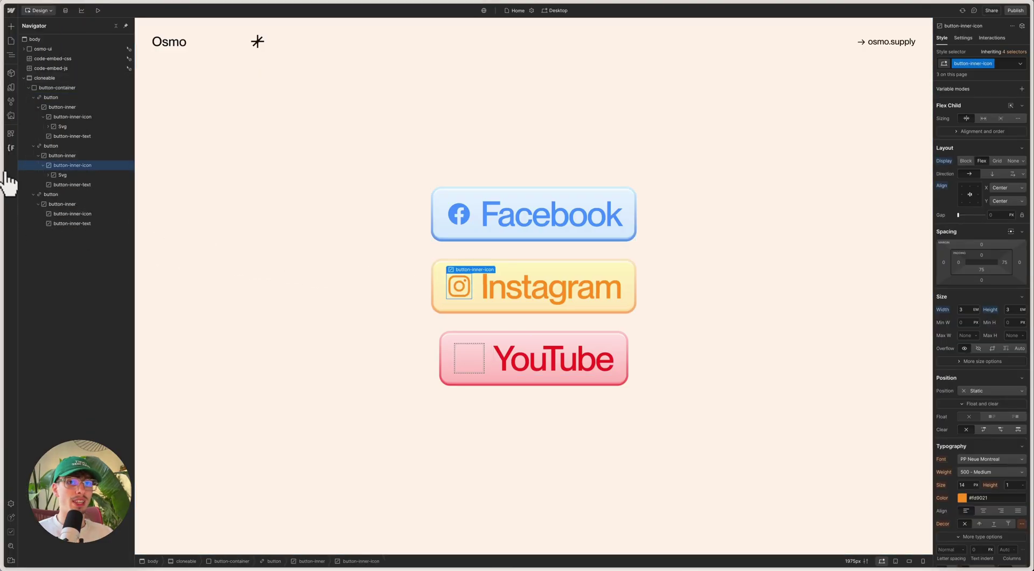
Step: Copy the YouTube icon from Osmo via 'you' and paste it into the YouTube button's icon box
click(17, 171)
double_click(431, 216)
text(you)
click(599, 270)
click(22, 192)
click(471, 361)
key(ctrl+v)
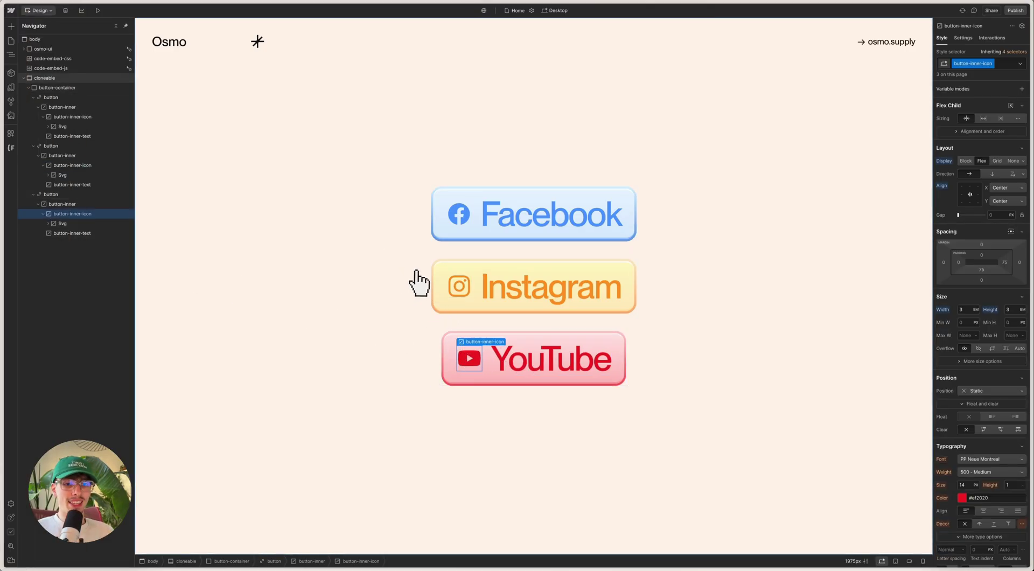
Step: Go back to the Icons — Osmo tab and close the icon search palette
mouse_move(3, 189)
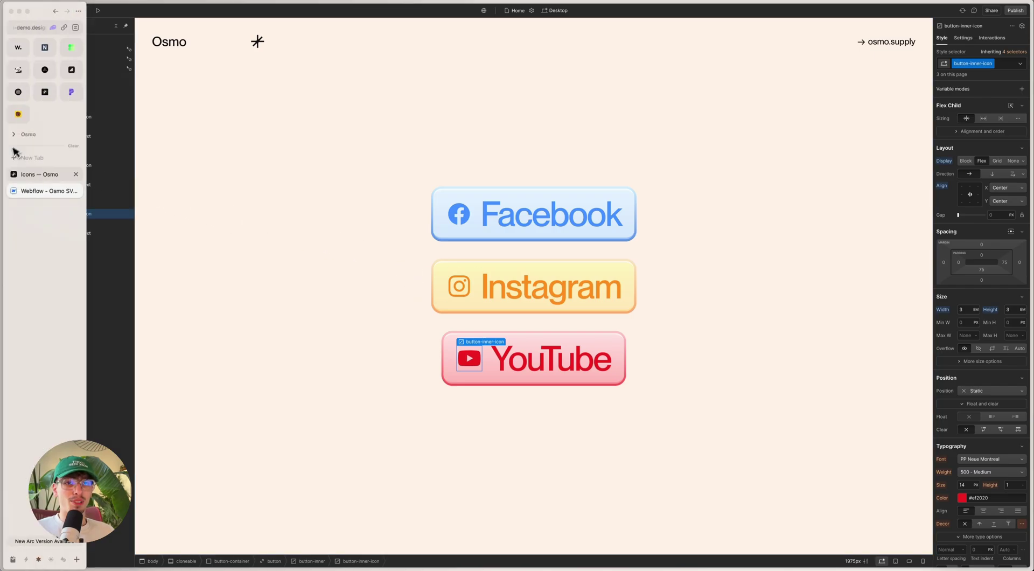
click(42, 182)
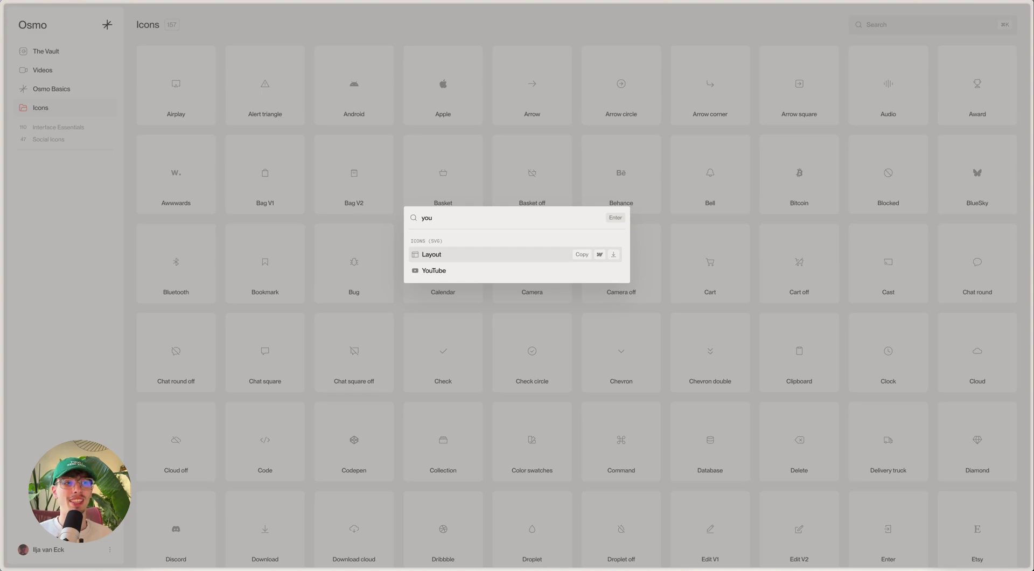
click(309, 168)
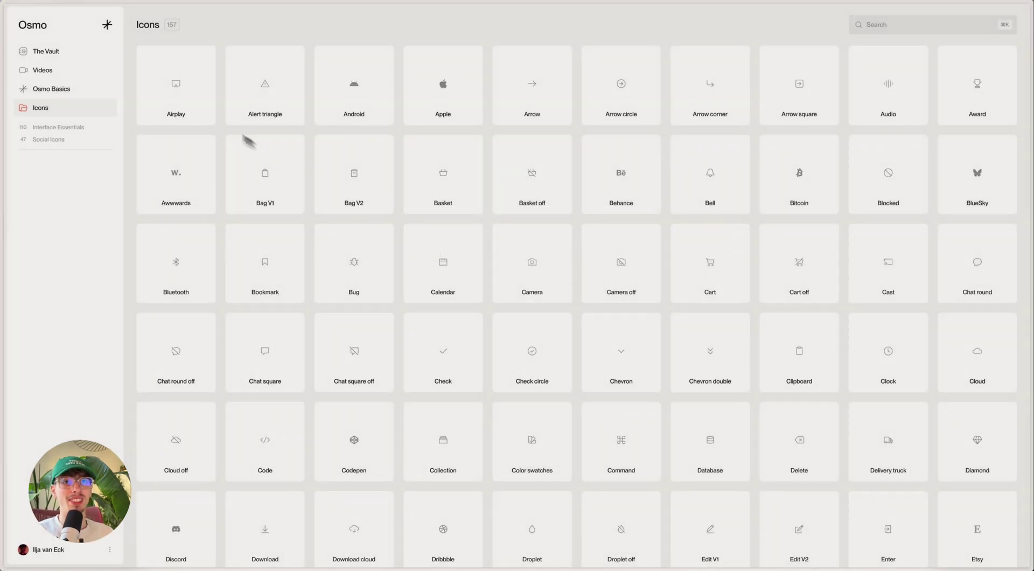
Step: Open Osmo's Vault collection and scroll through its 64 resource cards
click(91, 51)
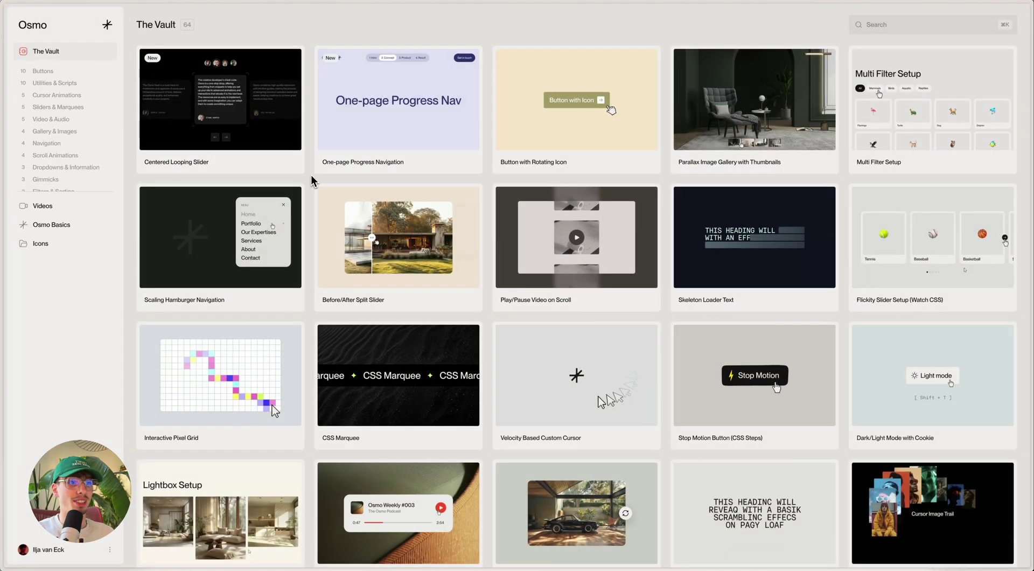
scroll(310, 178, down, 3)
scroll(308, 177, down, 10)
scroll(309, 177, up, 13)
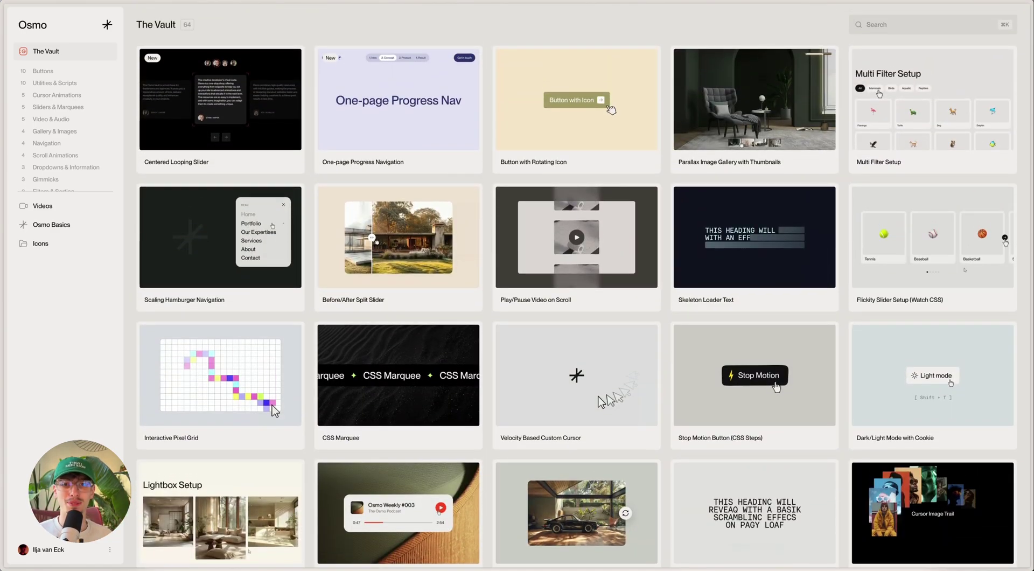